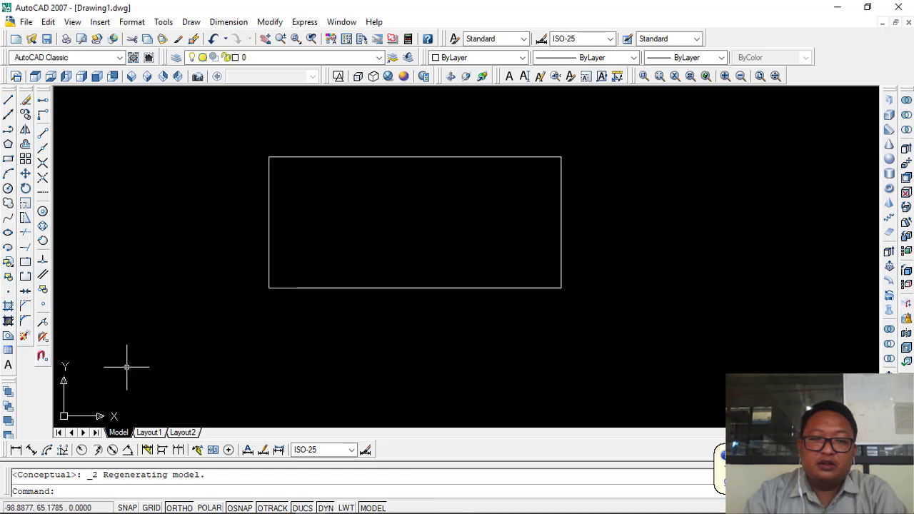
# Move the UCS origin to the rectangle's lower-left corner, accepting the default axis directions
pyautogui.write('u')
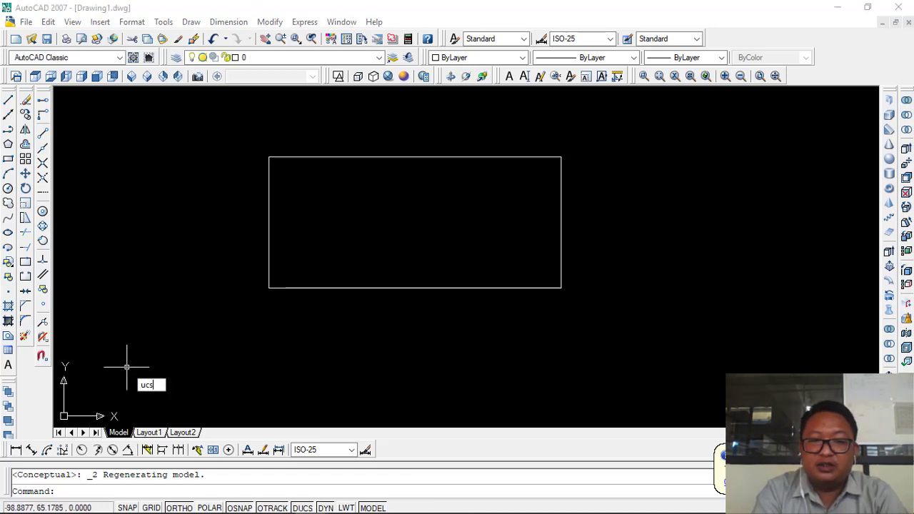
pyautogui.write('cs')
pyautogui.press('Return')
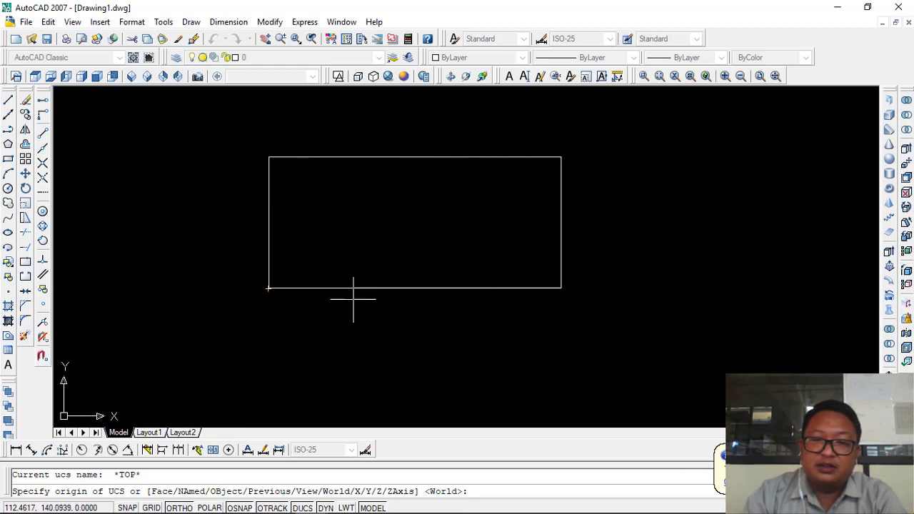
pyautogui.click(268, 289)
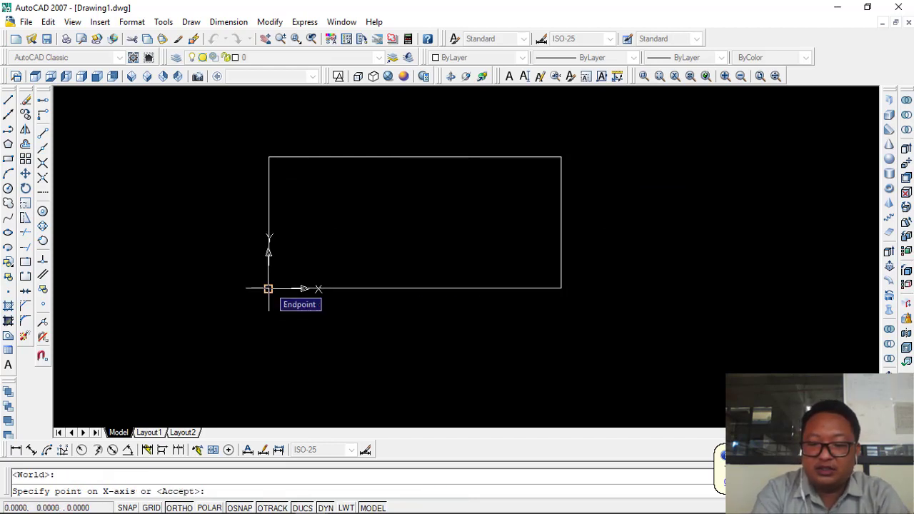
pyautogui.write('0')
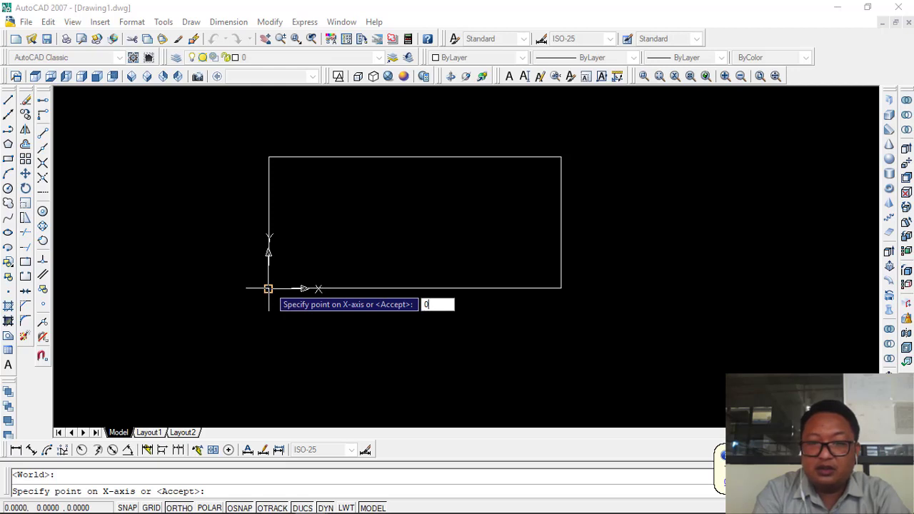
pyautogui.press('Tab')
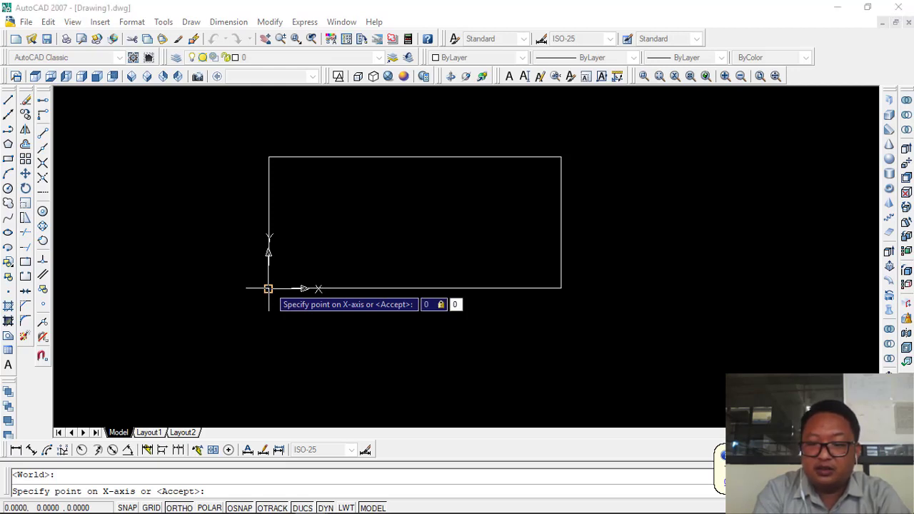
pyautogui.press('Tab')
pyautogui.press('Return')
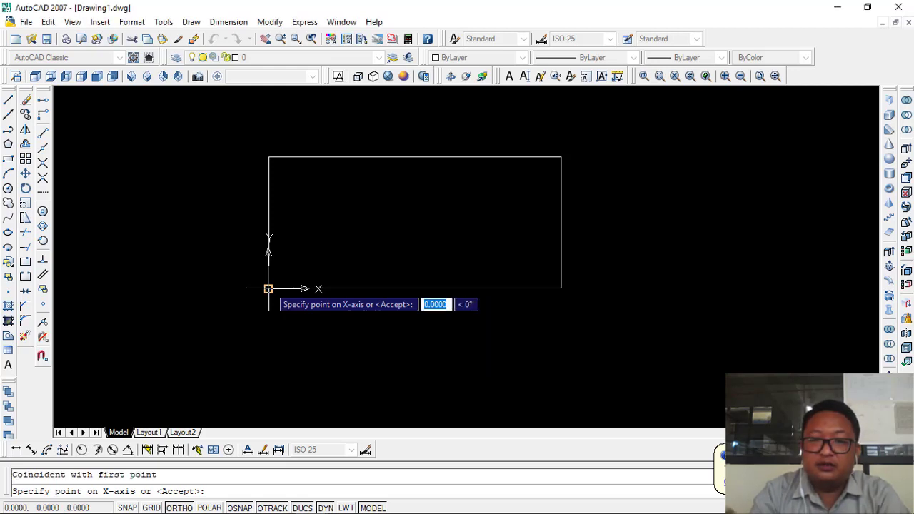
pyautogui.press('Return')
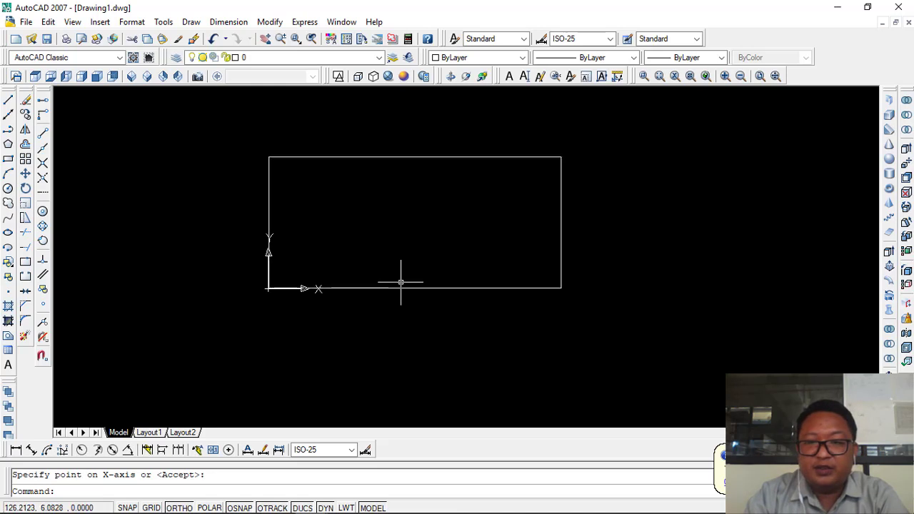
# Relocate the UCS origin to the midpoint of the rectangle's lower edge, accepting the default axis directions
pyautogui.write('o')
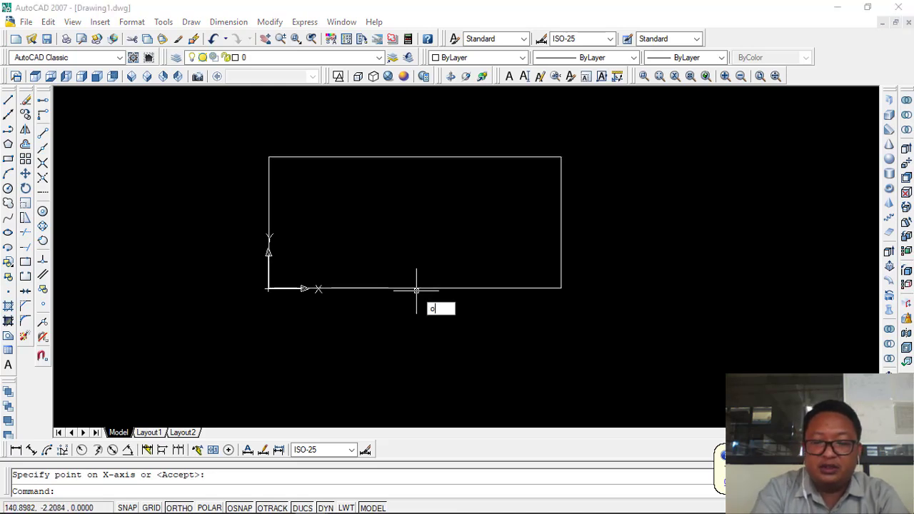
pyautogui.press('Escape')
pyautogui.write('uc')
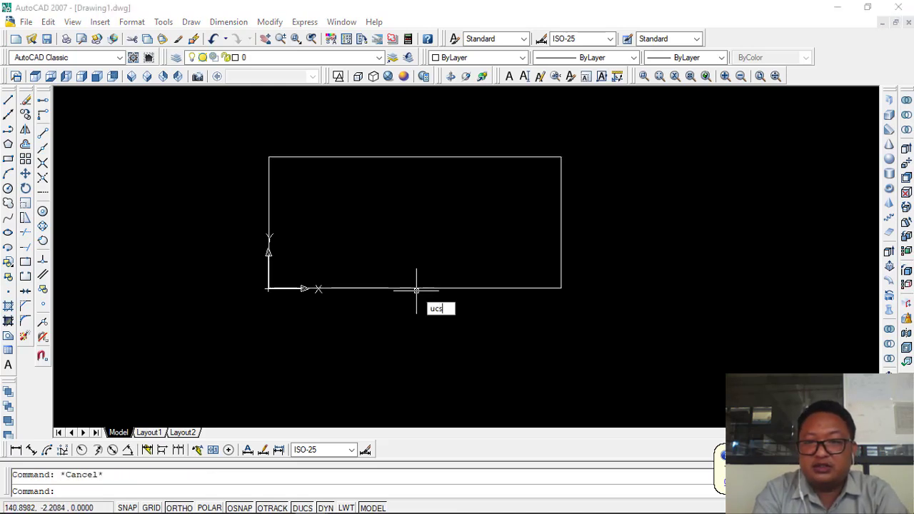
pyautogui.write('s')
pyautogui.press('Return')
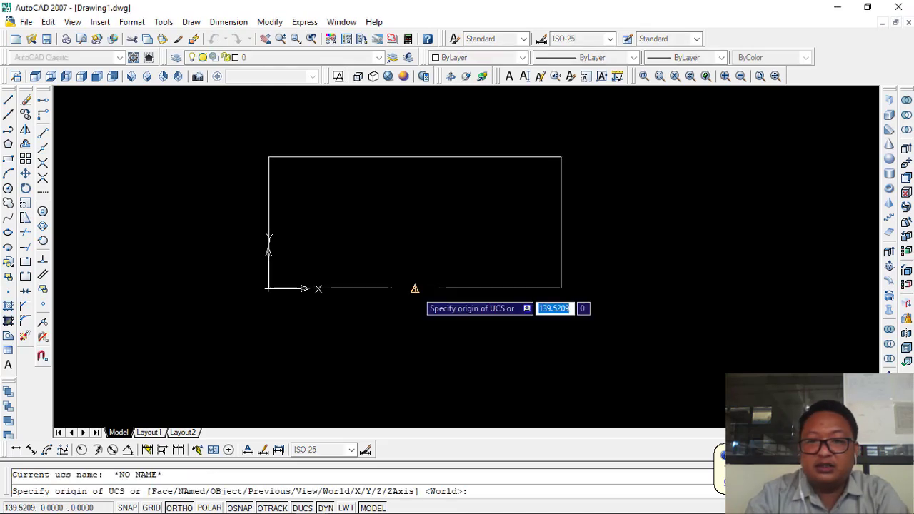
pyautogui.click(415, 290)
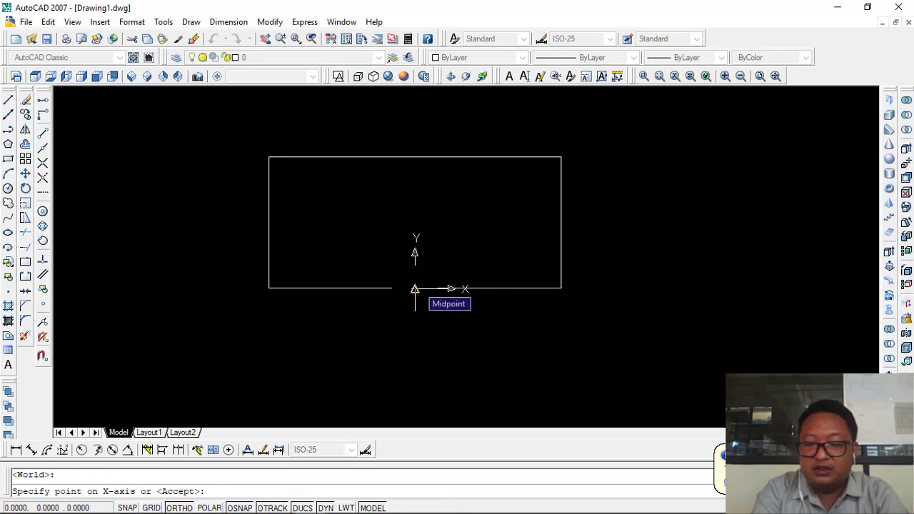
pyautogui.press('Tab')
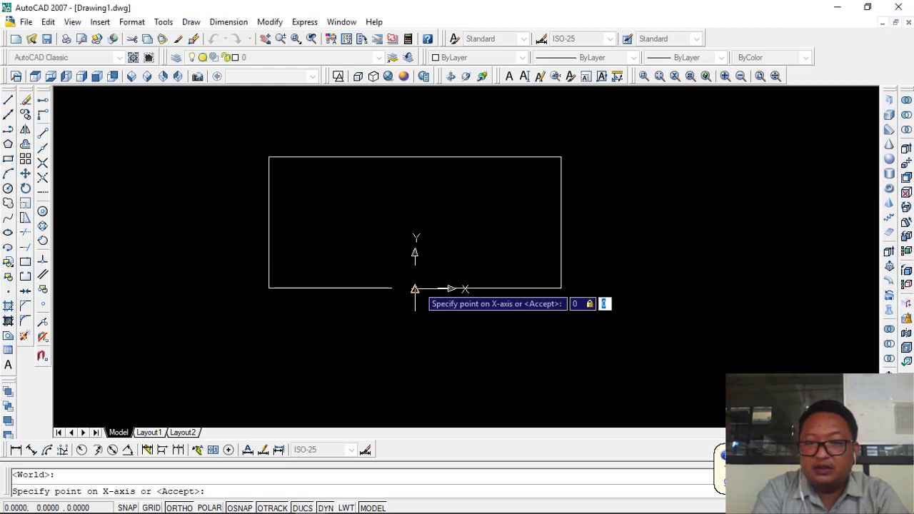
pyautogui.press('Tab')
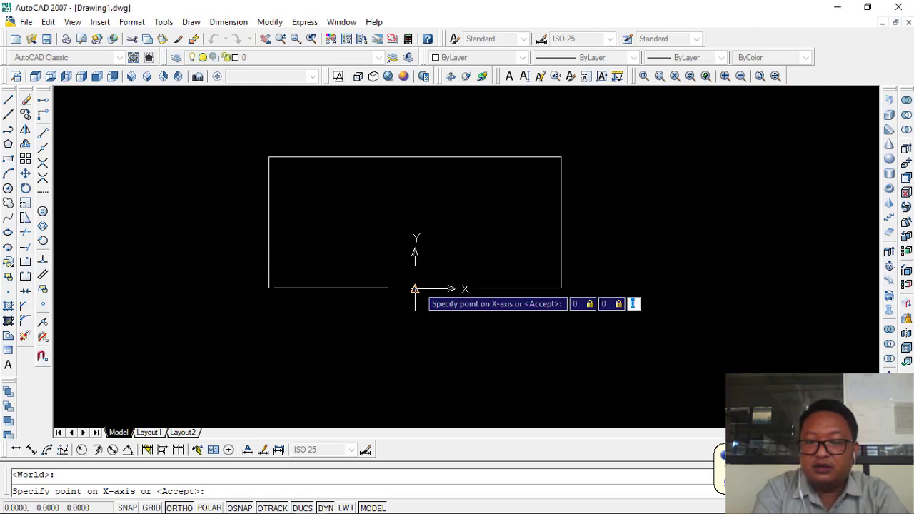
pyautogui.press('Return')
pyautogui.press('Return')
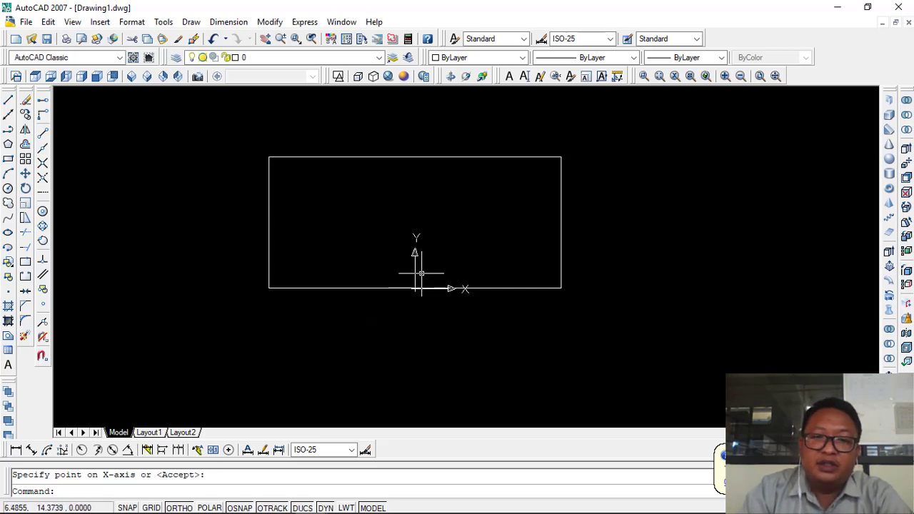
pyautogui.press('Escape')
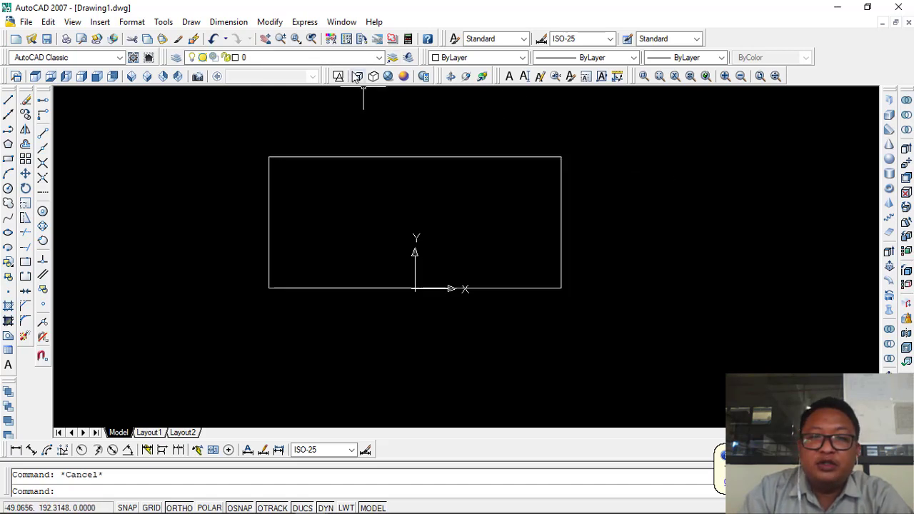
# Switch to the southeast isometric view and display the box in the Conceptual visual style
pyautogui.click(148, 77)
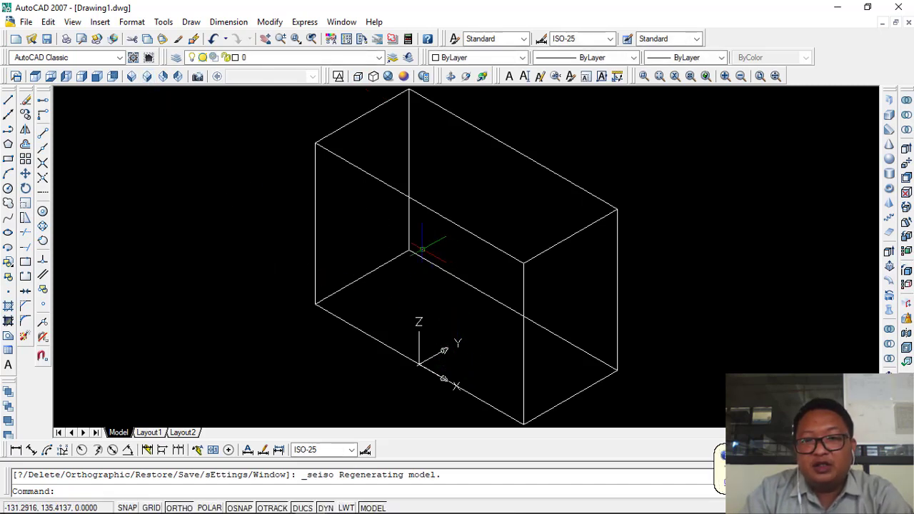
pyautogui.scroll(-4, 438, 237)
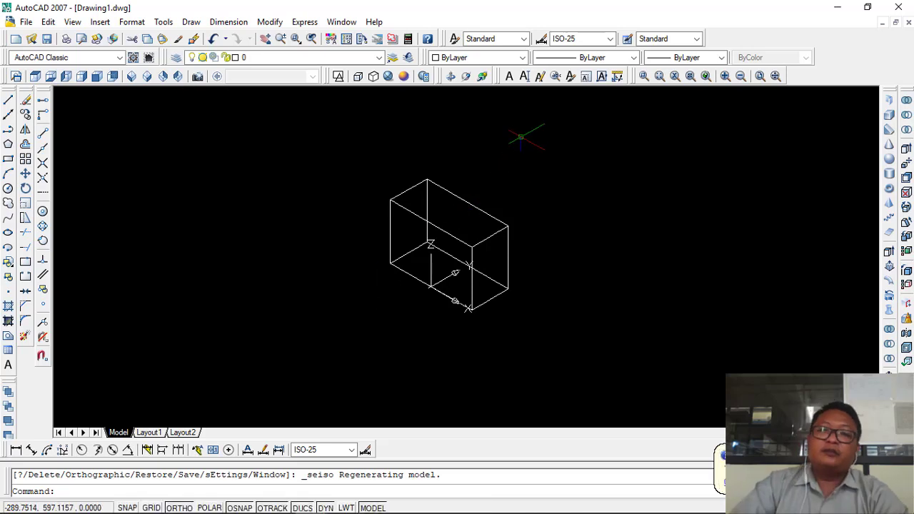
pyautogui.scroll(3, 439, 266)
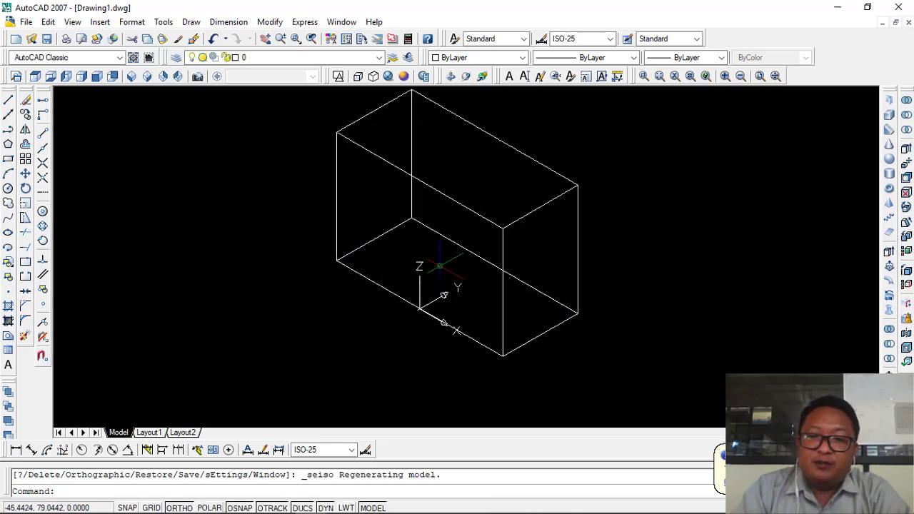
pyautogui.moveTo(439, 266); pyautogui.dragTo(405, 294, button='middle')
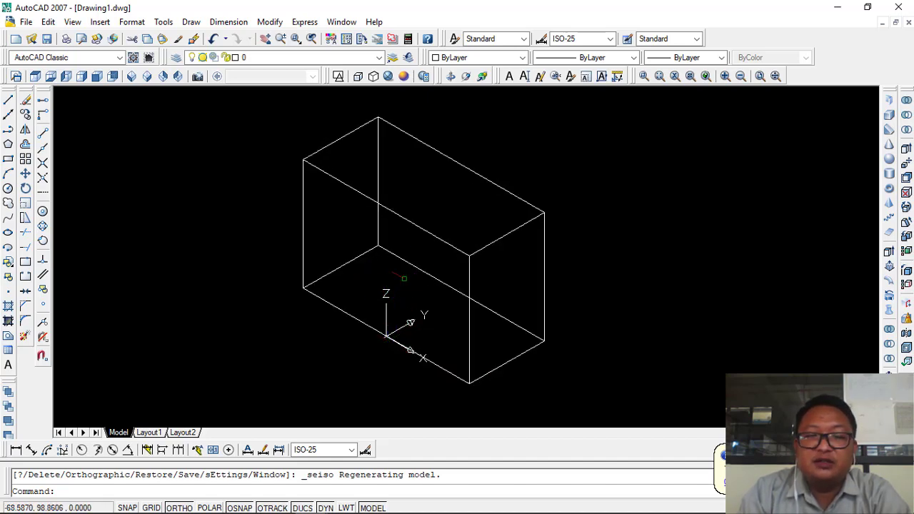
pyautogui.click(403, 77)
pyautogui.scroll(3, 389, 338)
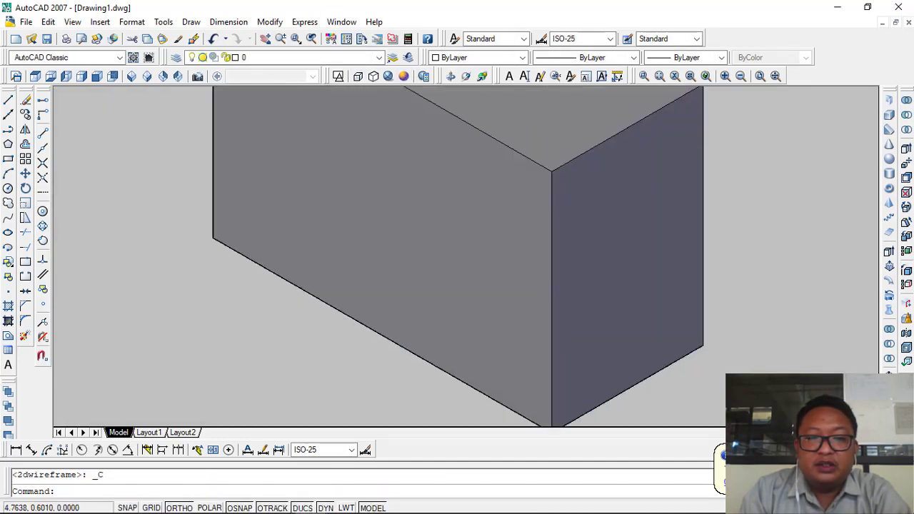
pyautogui.scroll(-5, 389, 337)
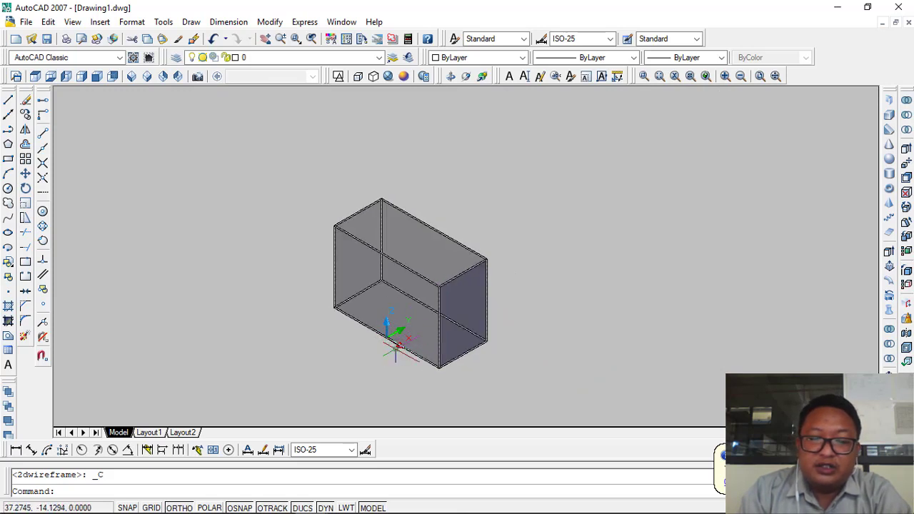
pyautogui.scroll(3, 393, 334)
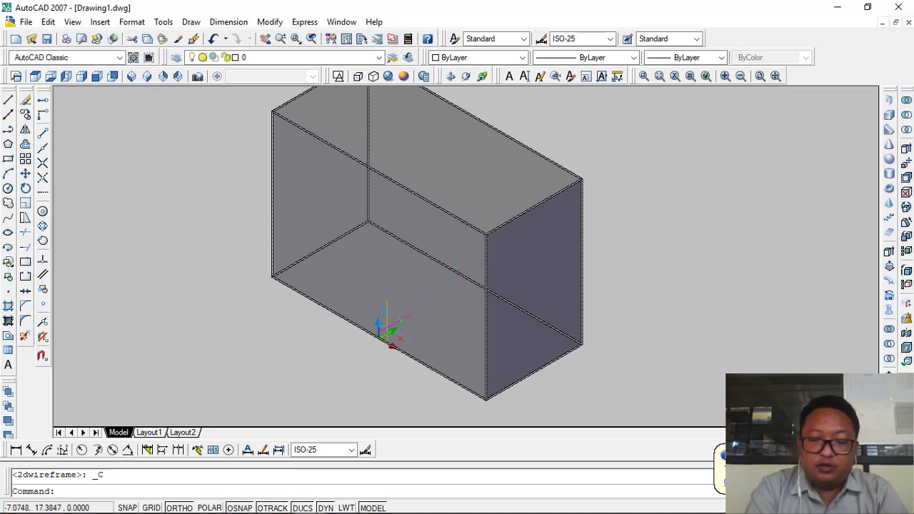
# Place the UCS origin at the box's top front corner, with the X axis pointing down along the vertical edge and the default XY plane
pyautogui.write('ucs')
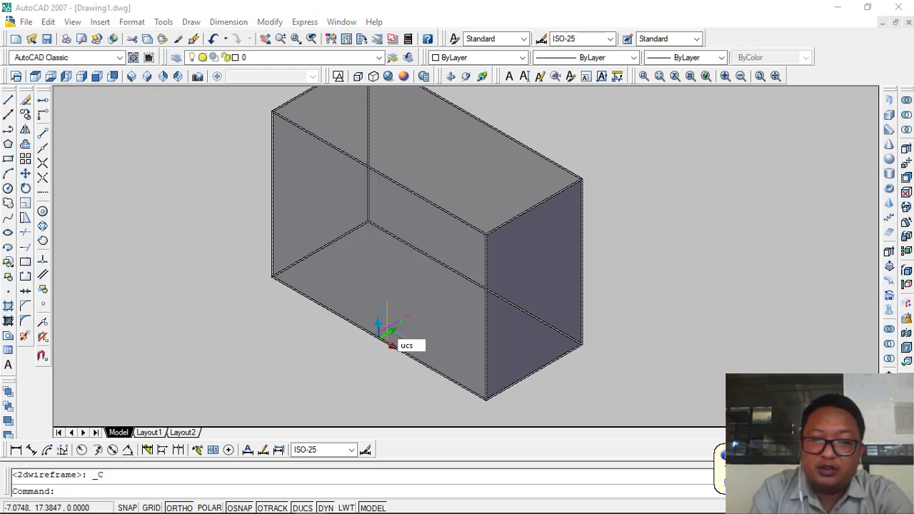
pyautogui.press('Return')
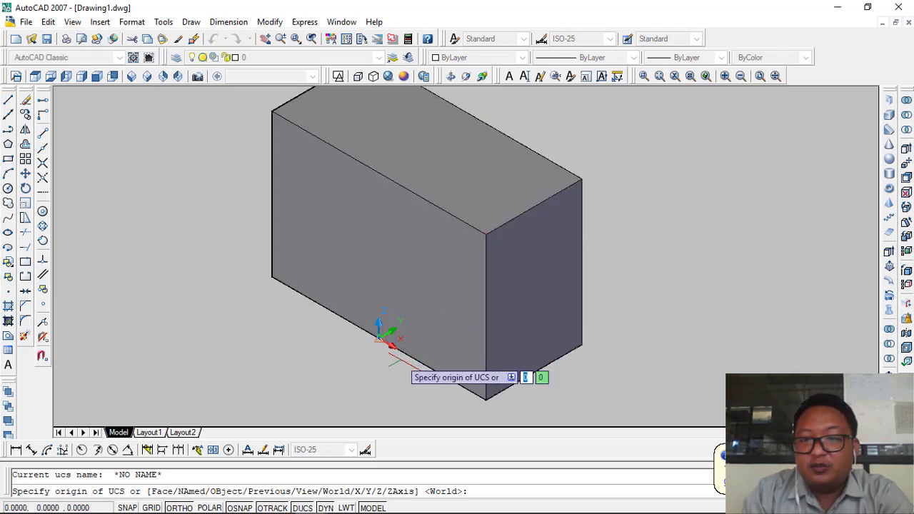
pyautogui.click(486, 234)
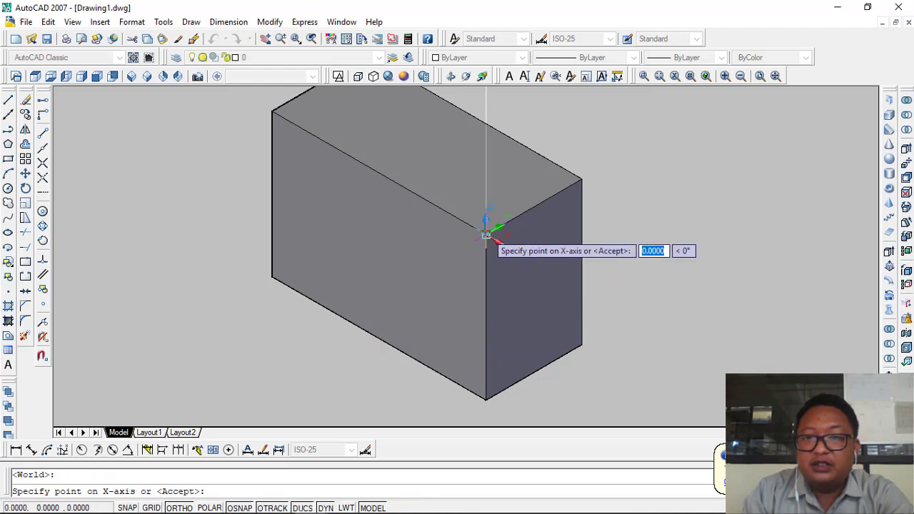
pyautogui.moveTo(510, 418); pyautogui.dragTo(499, 326, button='middle')
pyautogui.click(477, 361)
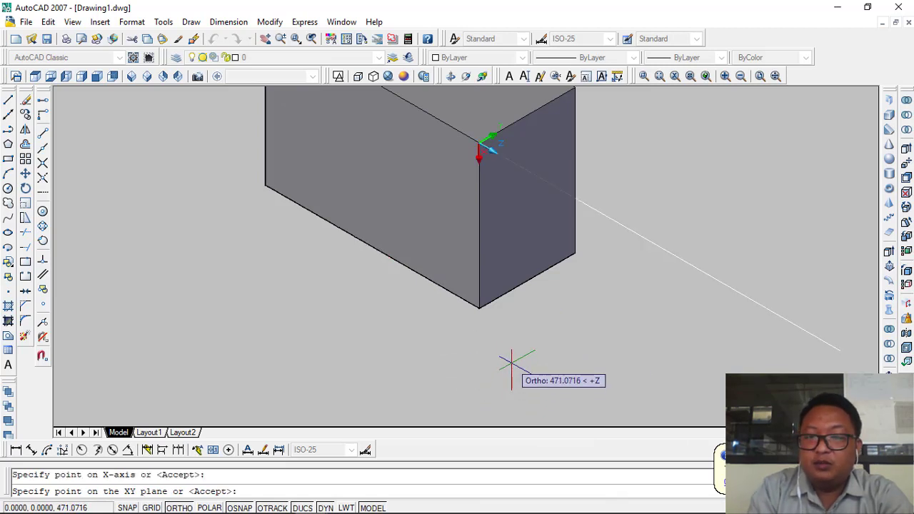
pyautogui.press('Return')
pyautogui.scroll(3, 500, 175)
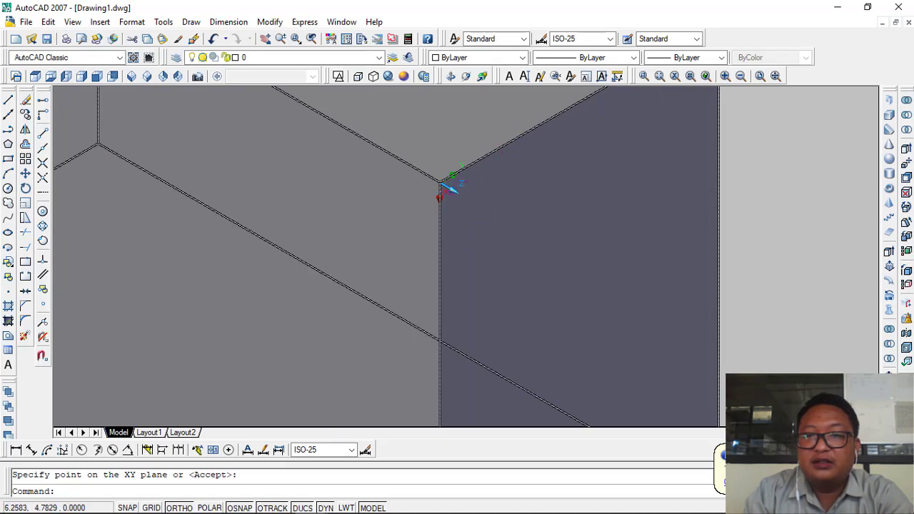
pyautogui.scroll(-3, 457, 200)
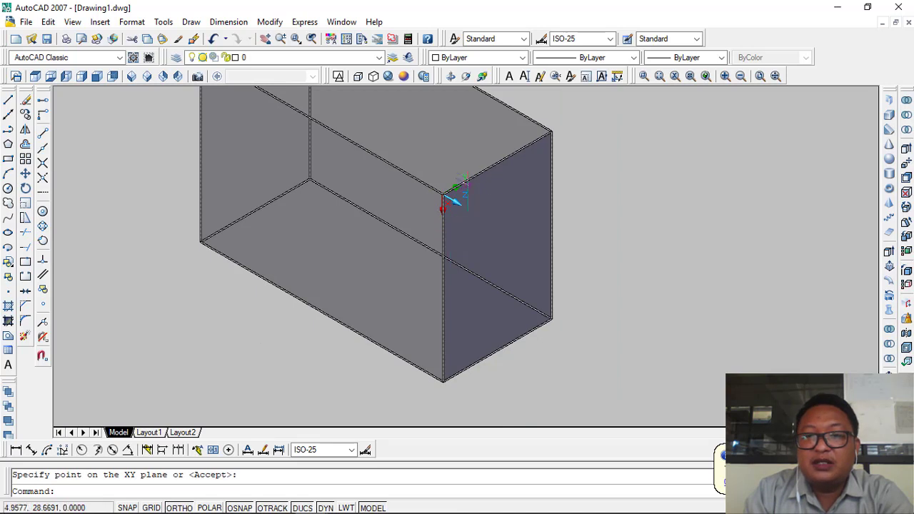
pyautogui.moveTo(444, 194); pyautogui.dragTo(493, 248, button='middle')
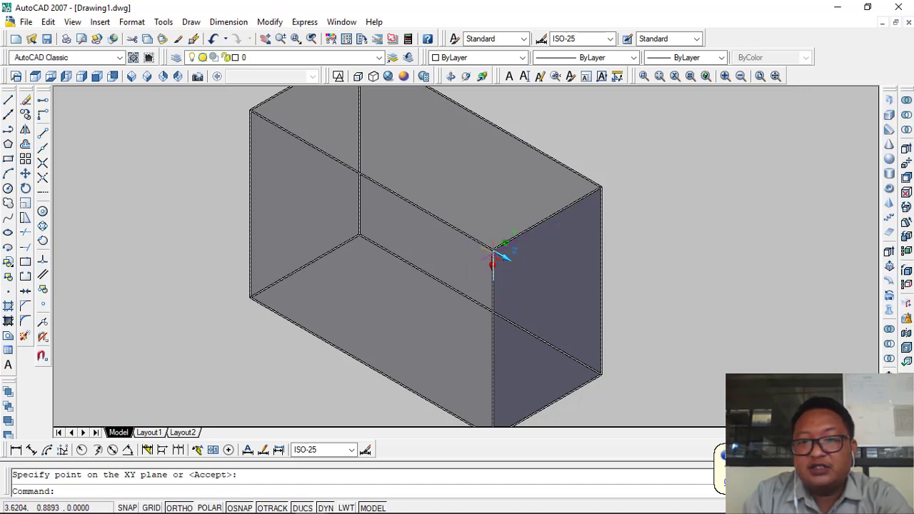
pyautogui.click(689, 230)
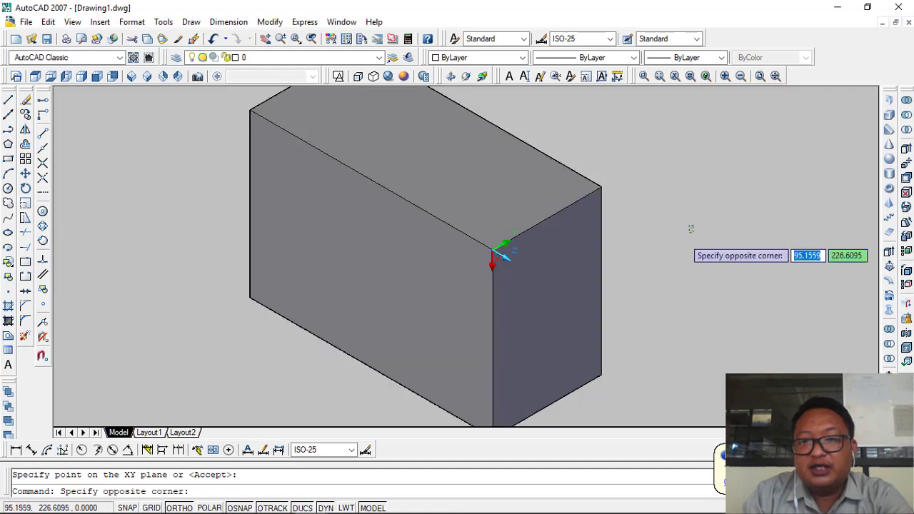
pyautogui.click(587, 251)
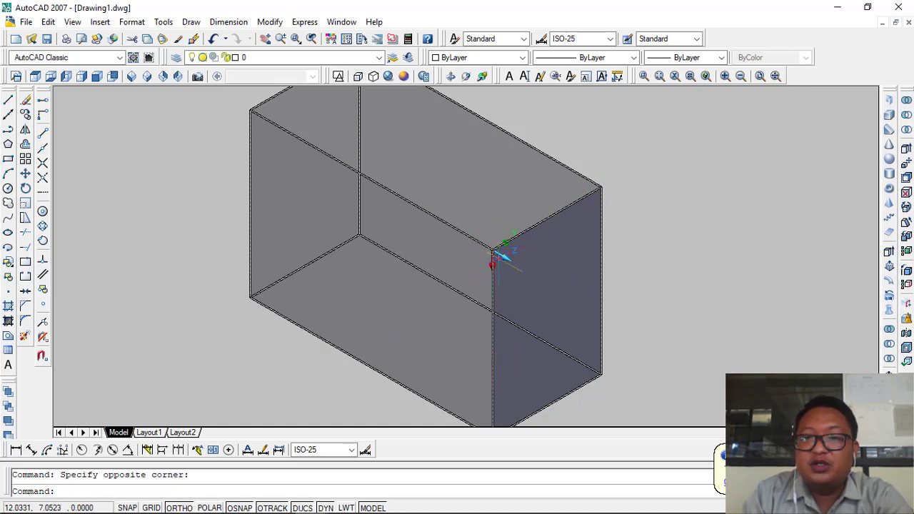
pyautogui.scroll(-4, 500, 254)
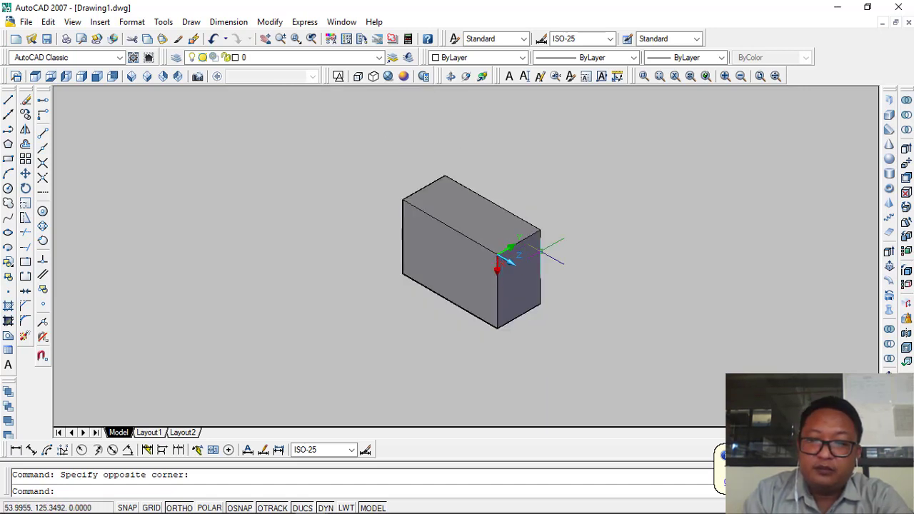
pyautogui.moveTo(514, 259); pyautogui.dragTo(514, 259, button='middle')
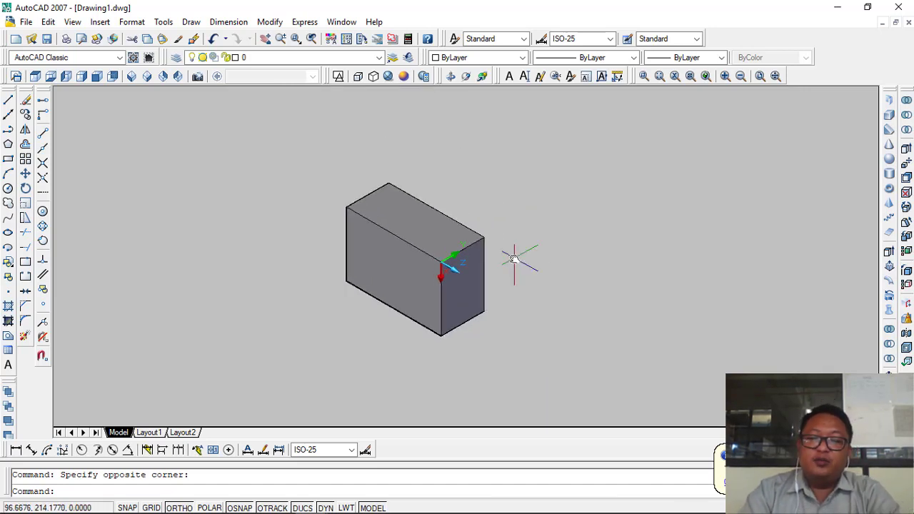
pyautogui.press('Escape')
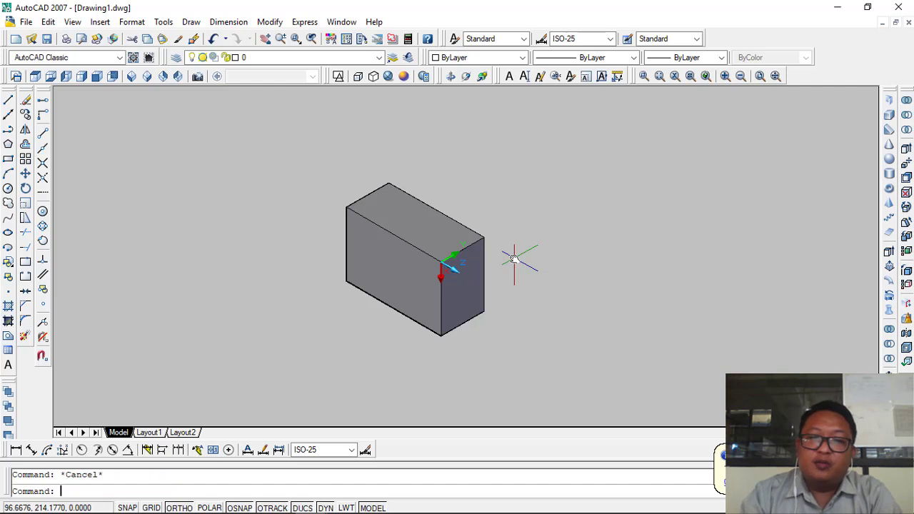
pyautogui.scroll(3, 500, 257)
pyautogui.moveTo(498, 259); pyautogui.dragTo(535, 244, button='middle')
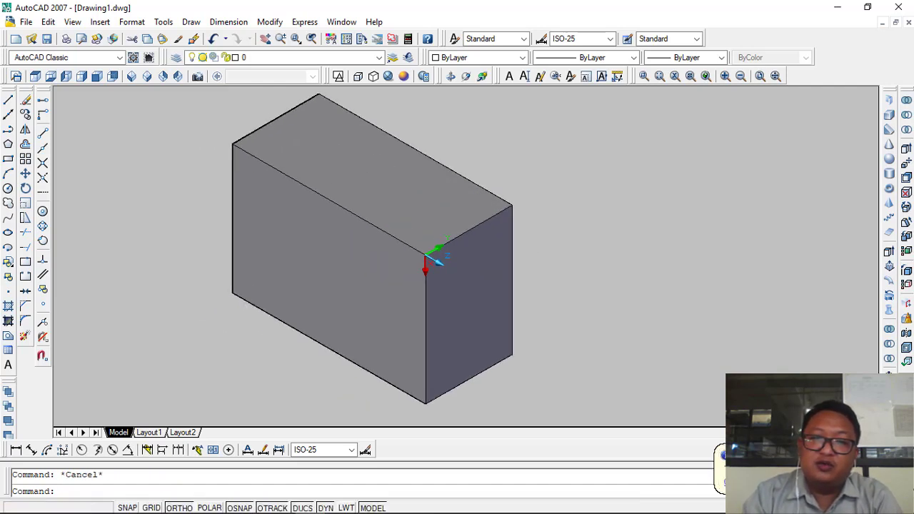
# Try to place the UCS origin at the box's top front corner again
pyautogui.moveTo(439, 227); pyautogui.dragTo(490, 212, button='middle')
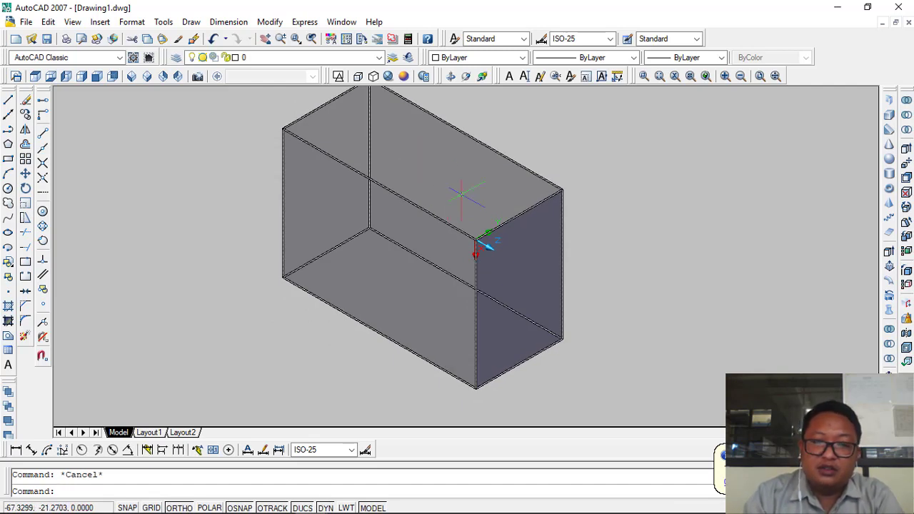
pyautogui.write('u')
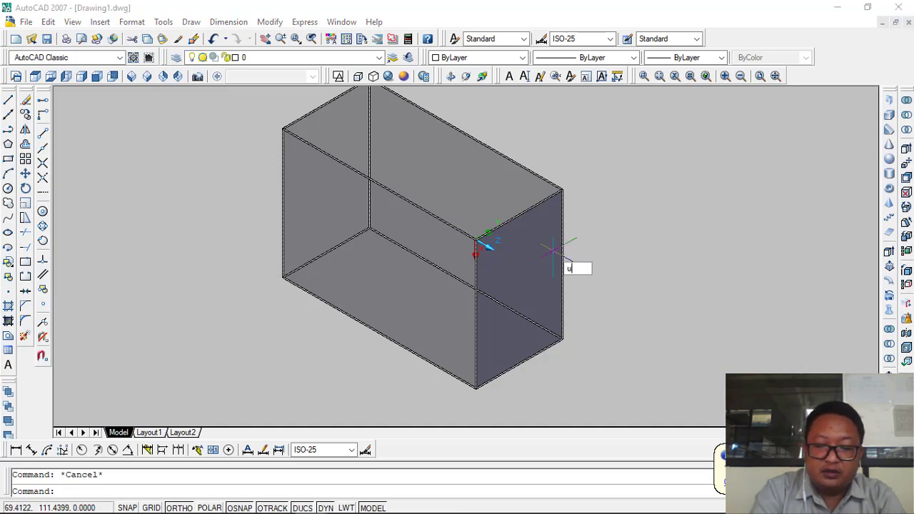
pyautogui.write('cs')
pyautogui.press('Return')
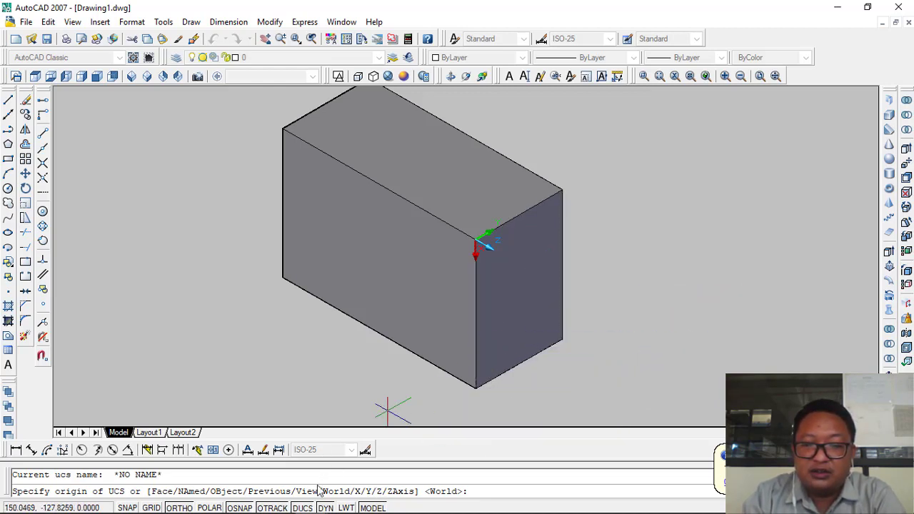
pyautogui.scroll(-2, 475, 175)
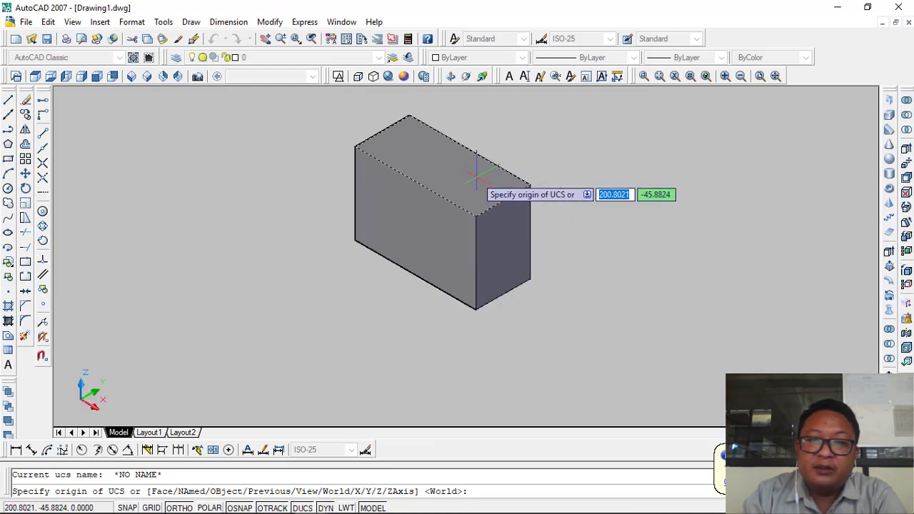
pyautogui.scroll(2, 485, 186)
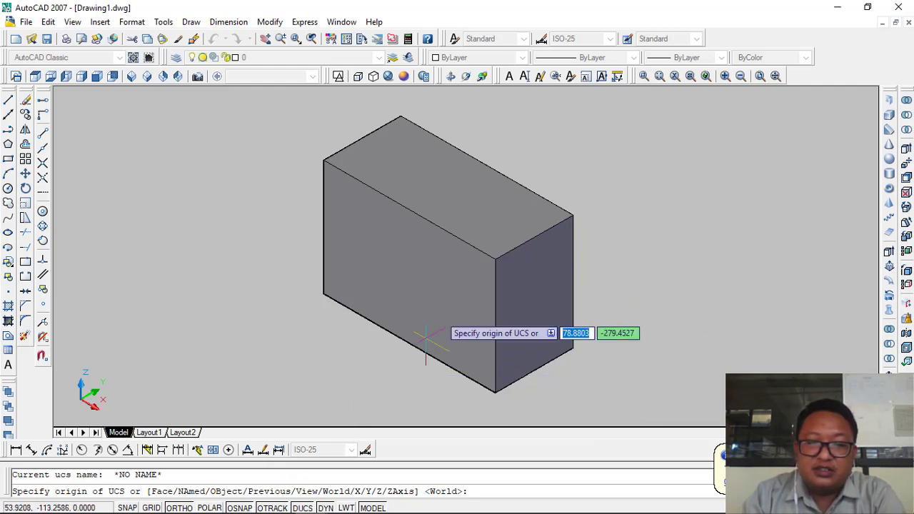
pyautogui.click(496, 258)
# Align the UCS with the current isometric view using the View option of the UCS command
pyautogui.write('ucs')
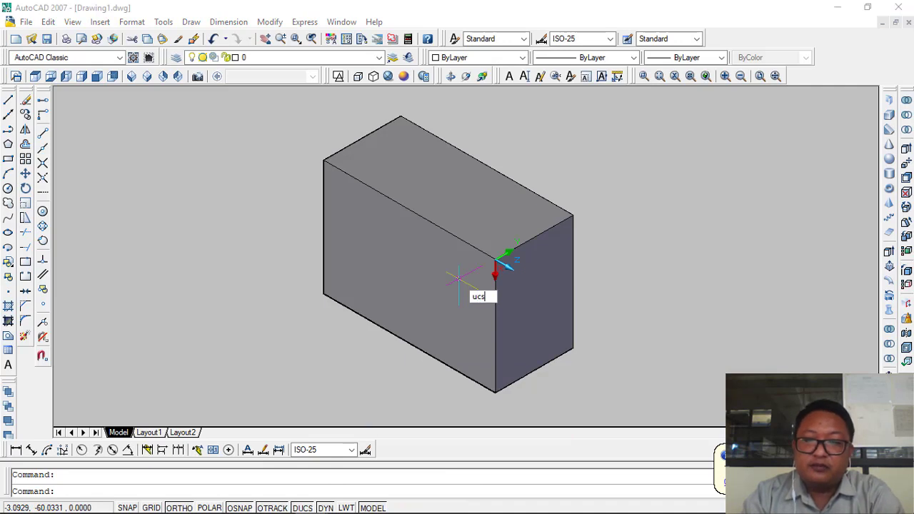
pyautogui.press('Return')
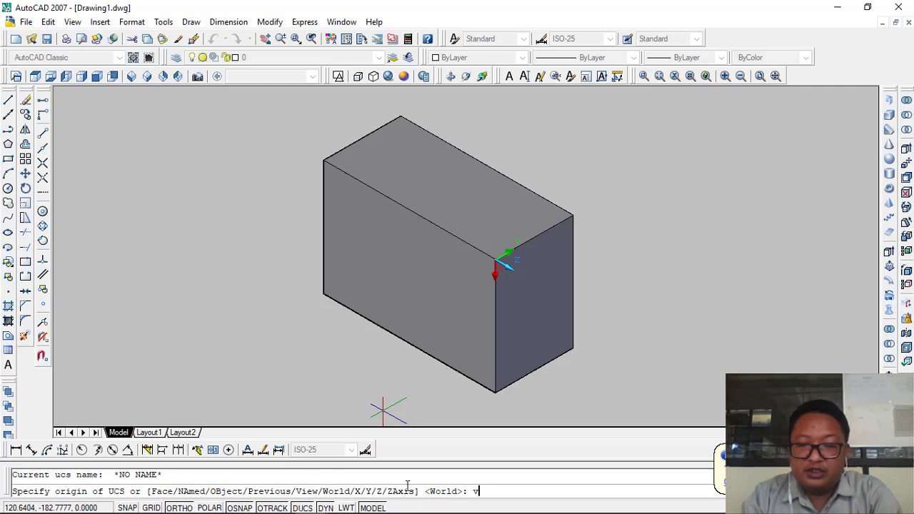
pyautogui.press('Return')
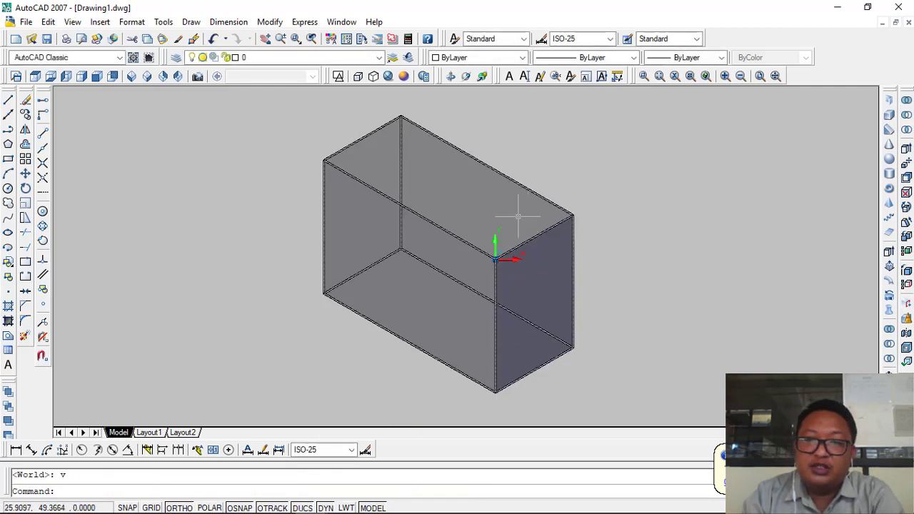
# Copy the box to the clipboard while the UCS is aligned with the isometric view
pyautogui.scroll(-2, 498, 229)
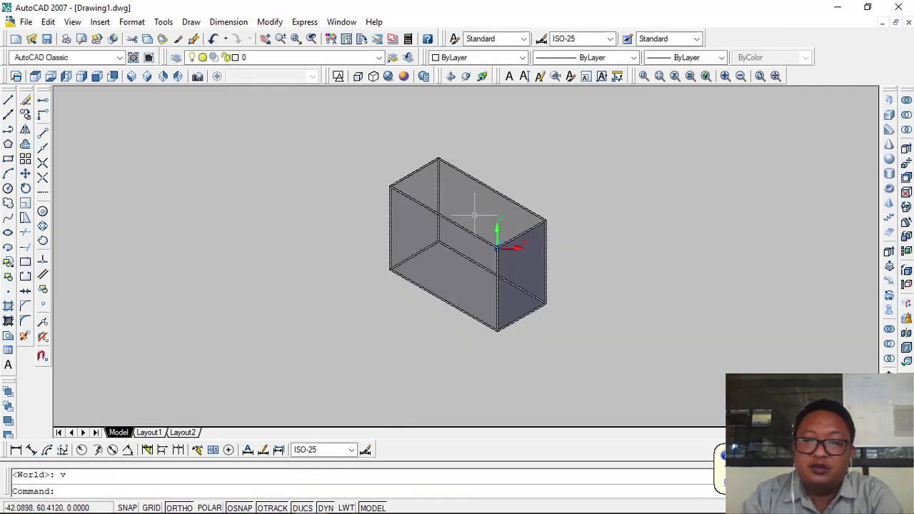
pyautogui.click(474, 215)
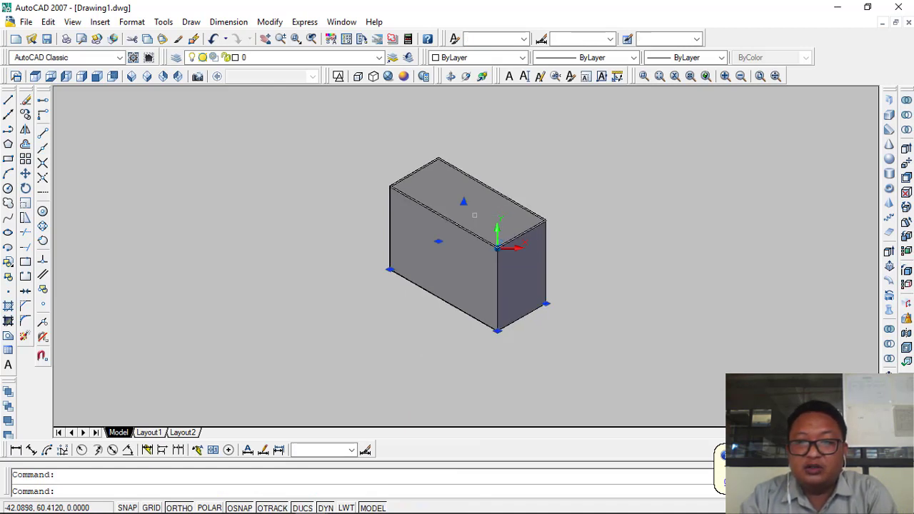
pyautogui.hotkey('ctrl', 'c')
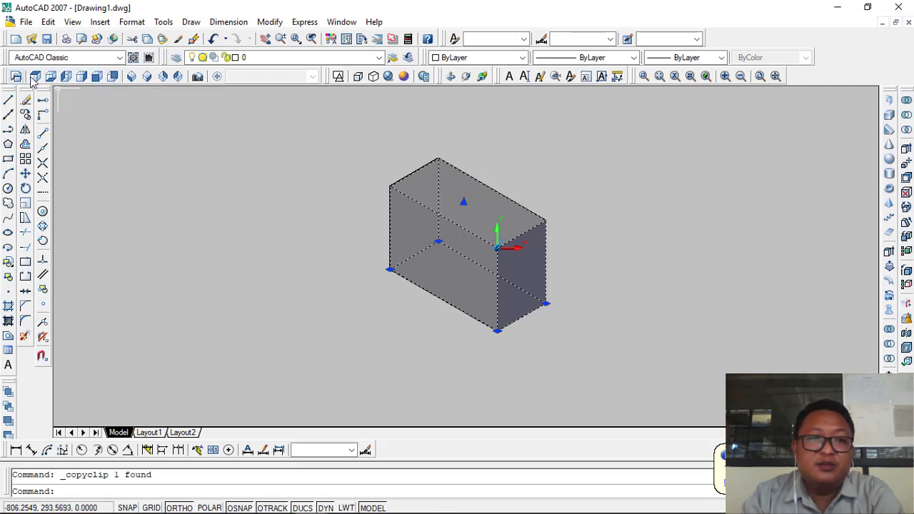
# Switch to the right view and paste the copied box to the right of the original
pyautogui.click(81, 77)
pyautogui.scroll(-6, 514, 307)
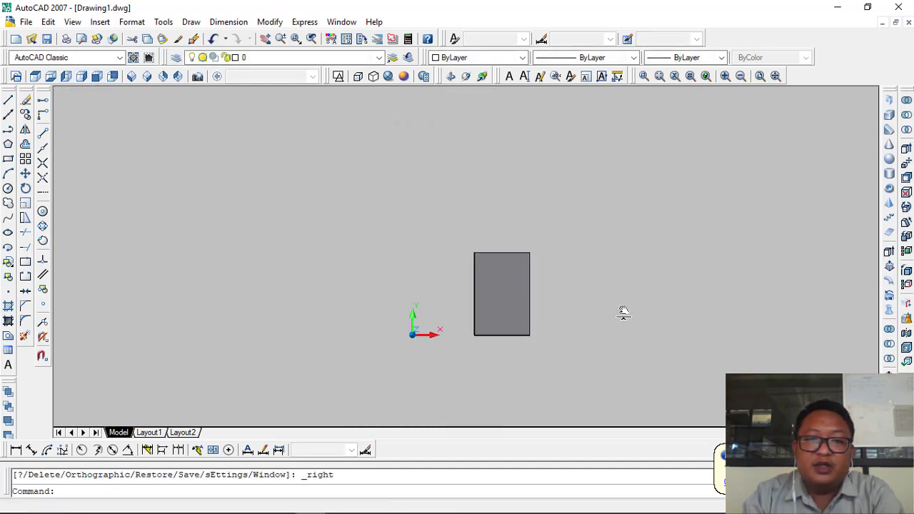
pyautogui.moveTo(624, 312); pyautogui.dragTo(500, 306, button='middle')
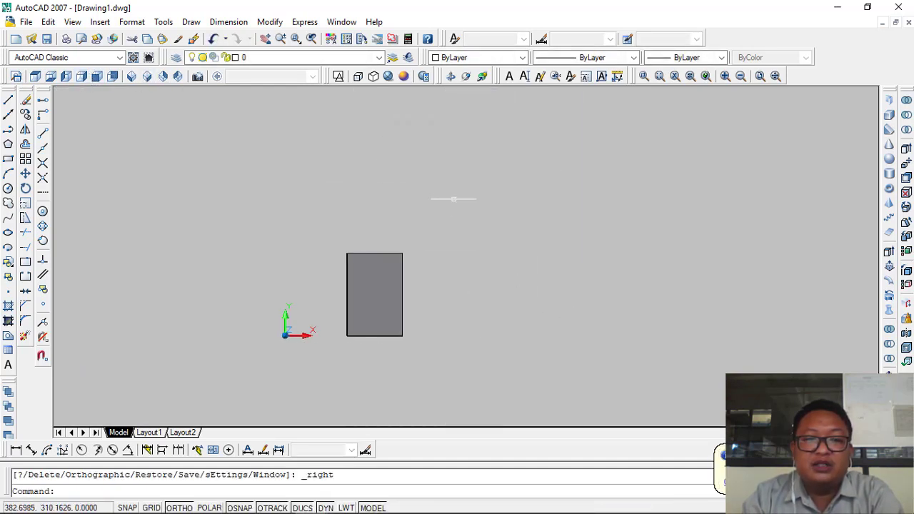
pyautogui.hotkey('ctrl', 'v')
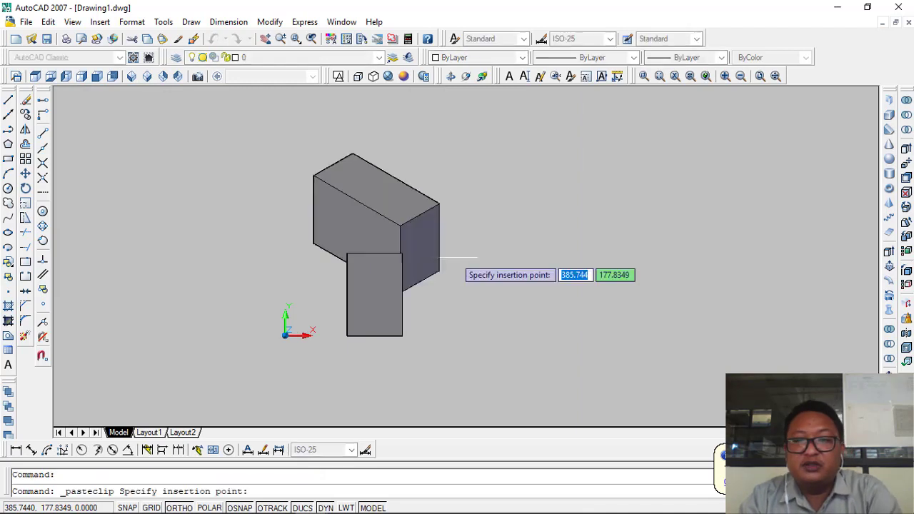
pyautogui.click(633, 300)
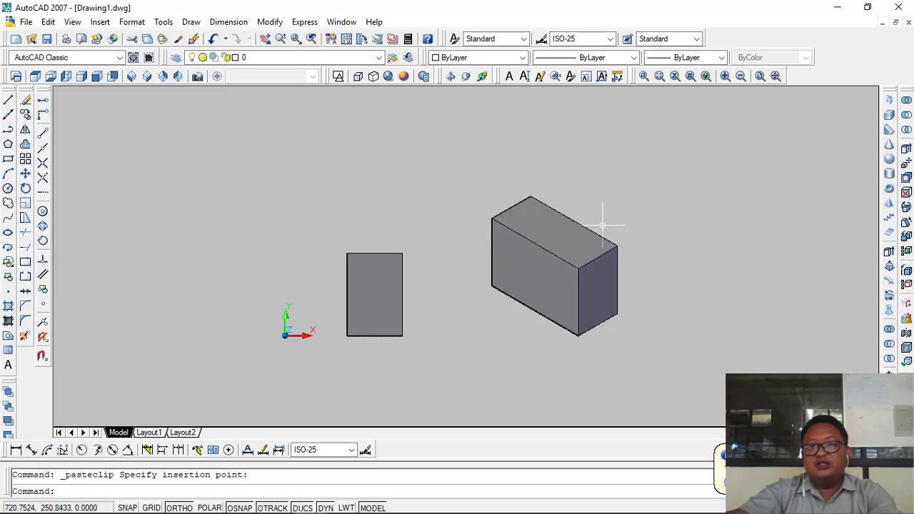
pyautogui.scroll(2, 603, 225)
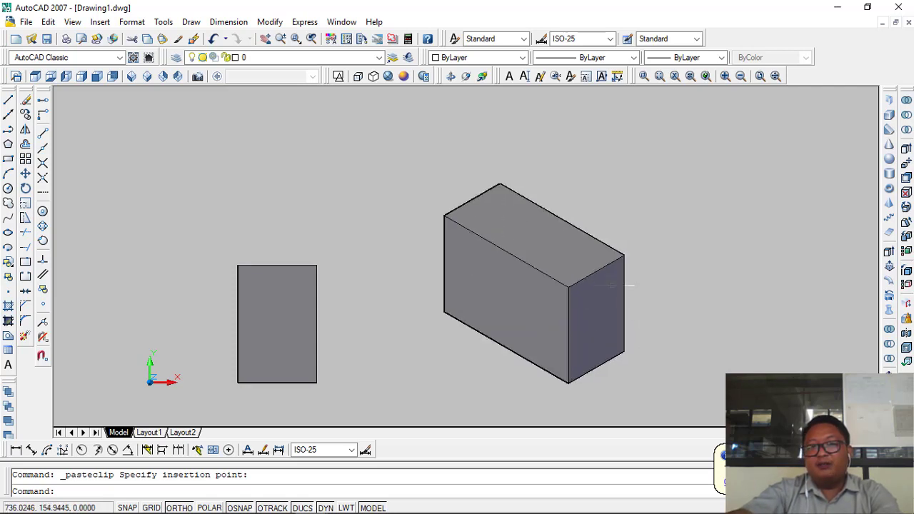
pyautogui.moveTo(565, 302); pyautogui.dragTo(539, 297, button='middle')
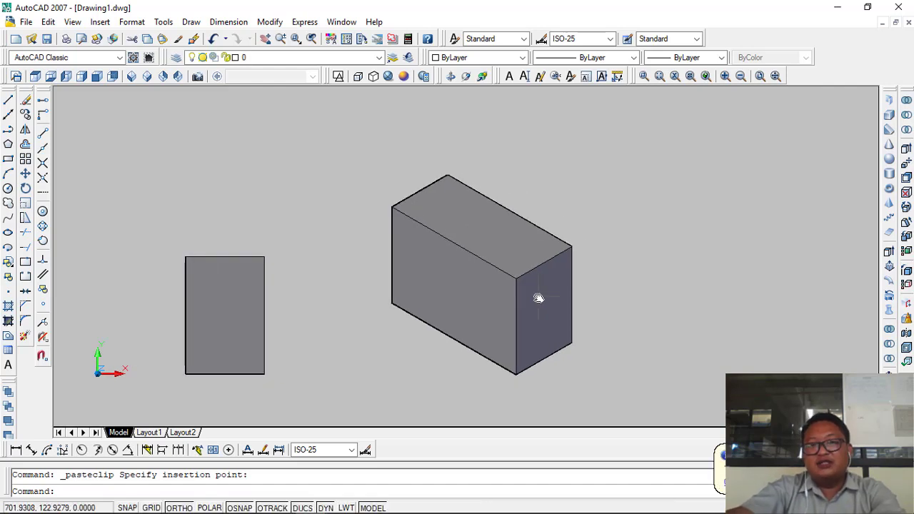
pyautogui.click(535, 301)
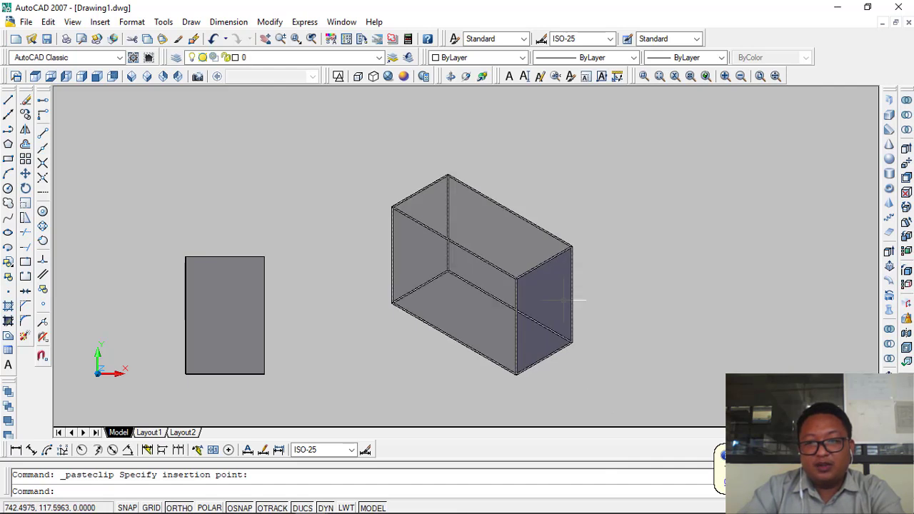
pyautogui.press('Escape')
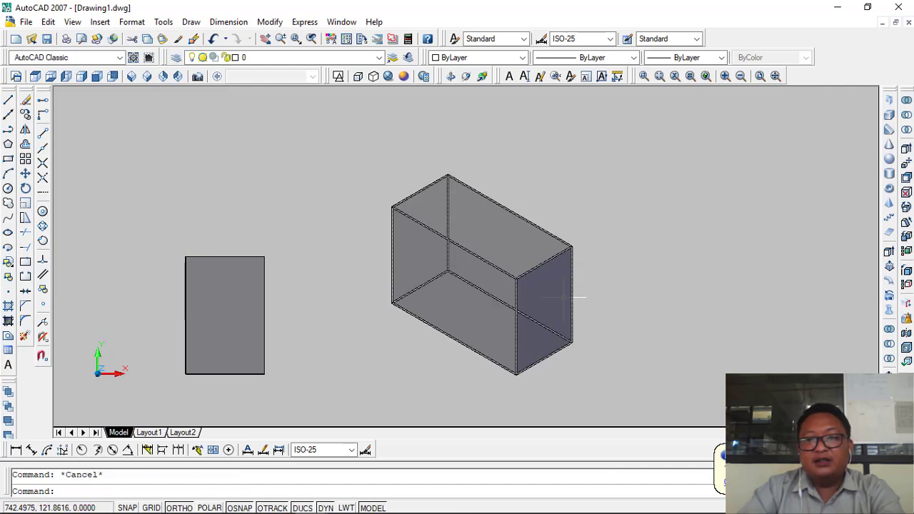